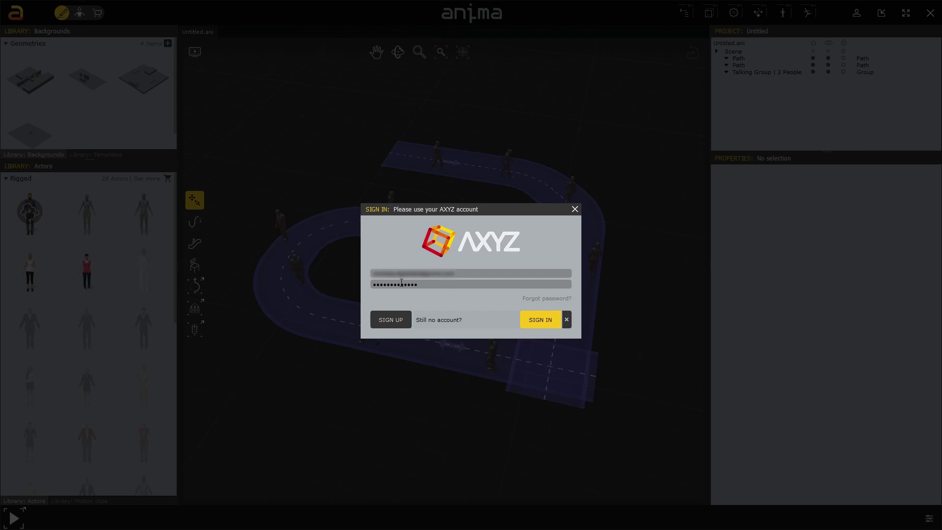
Sign in to the AXYZ account, confirm the signed-in user, and close the account panel.
{"action": "left_click", "coordinate": [541, 320]}
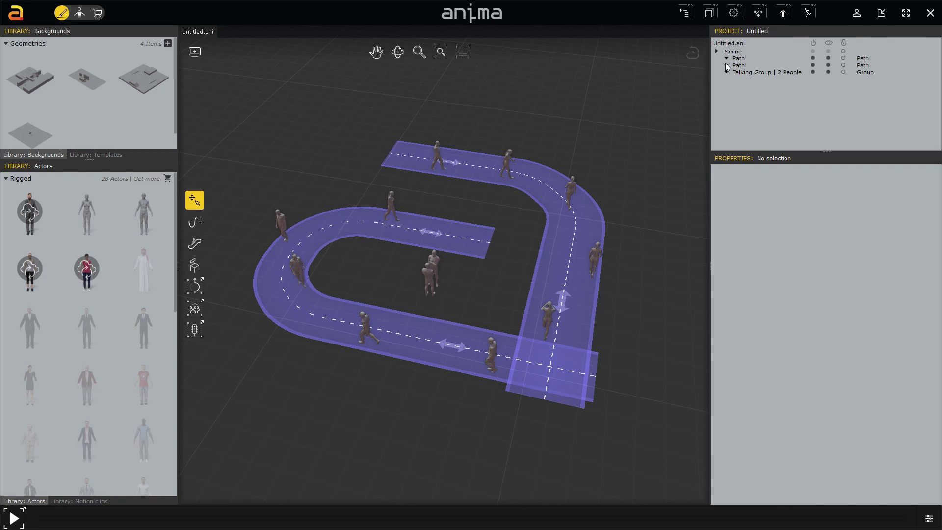
{"action": "left_click", "coordinate": [858, 15]}
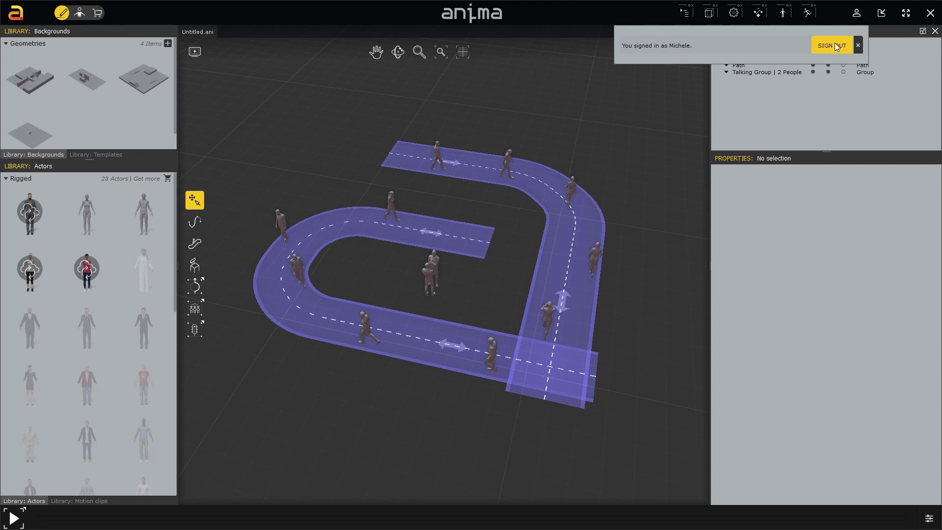
{"action": "left_click", "coordinate": [859, 45]}
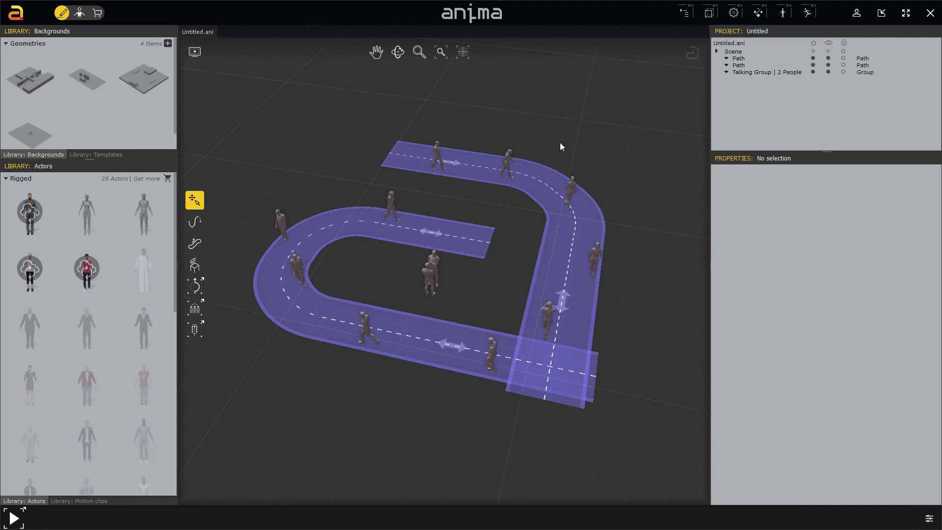
Inspect both paths and one inner-path point, then start downloading the first rigged actor.
{"action": "left_click_drag", "start_coordinate": [571, 136], "coordinate": [308, 406]}
{"action": "left_click_drag", "start_coordinate": [400, 261], "coordinate": [409, 280]}
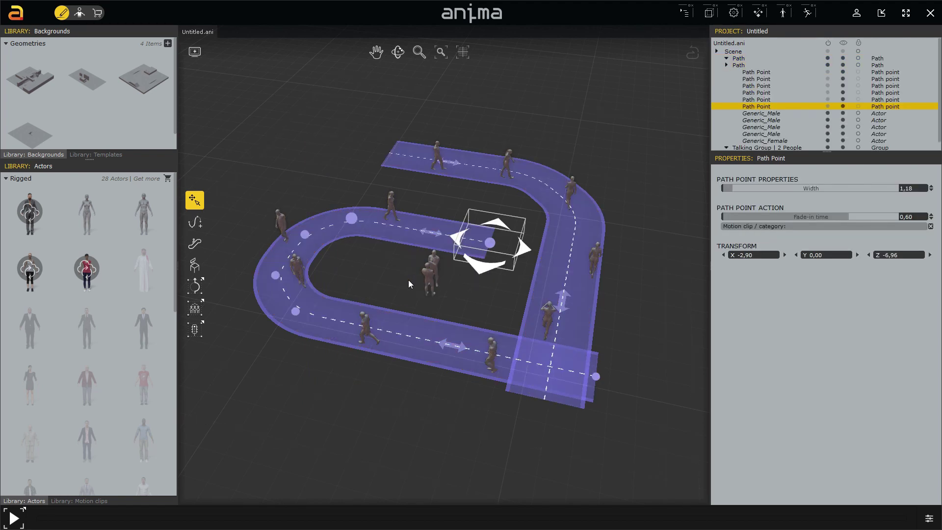
{"action": "left_click", "coordinate": [306, 187]}
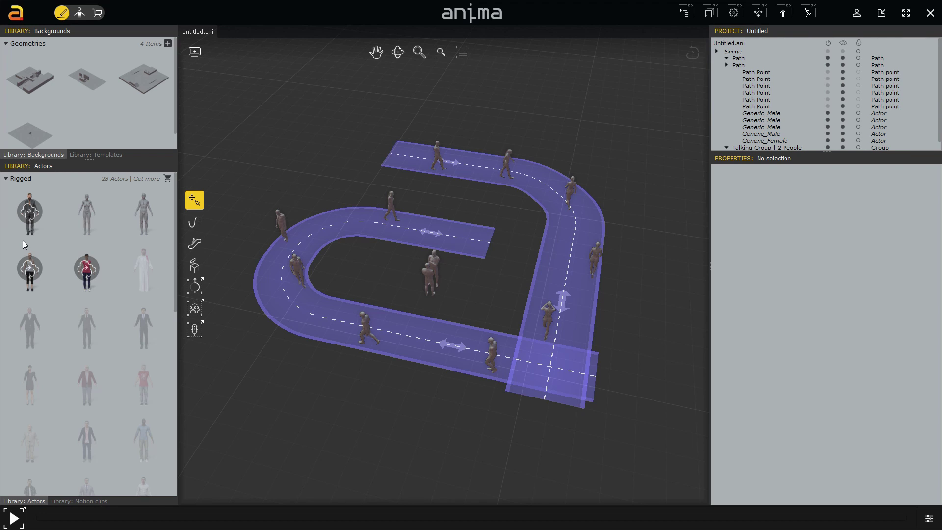
{"action": "left_click", "coordinate": [32, 217]}
Confirm the download of the first rigged actor in the Actors library.
{"action": "left_click", "coordinate": [541, 308]}
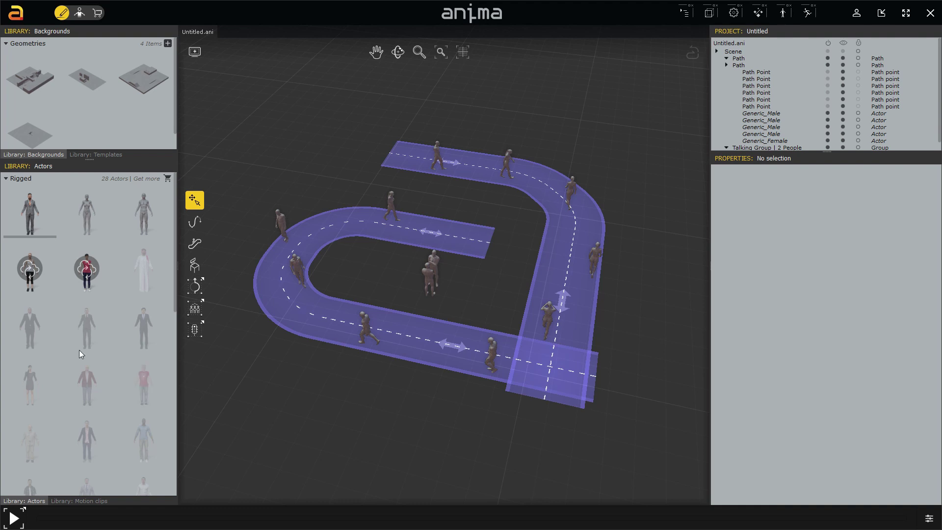
{"action": "mouse_move", "coordinate": [34, 237]}
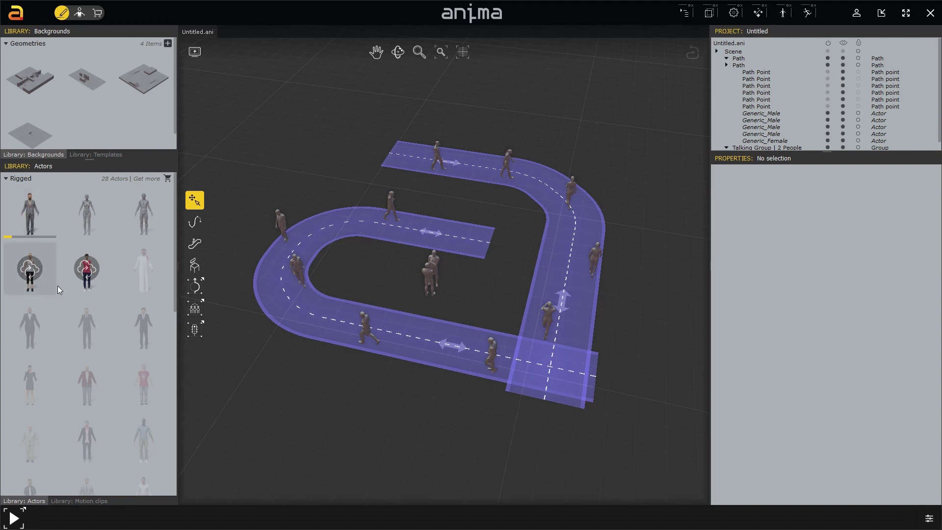
{"action": "left_click_drag", "start_coordinate": [175, 294], "coordinate": [188, 412]}
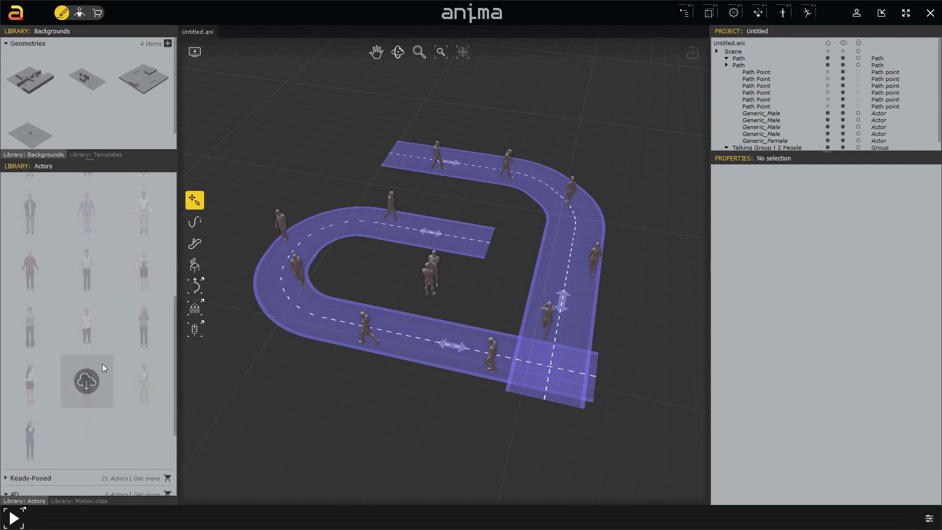
Download bwom0301m4, load the actors into the library, and narrow the library panel.
{"action": "mouse_move", "coordinate": [84, 381]}
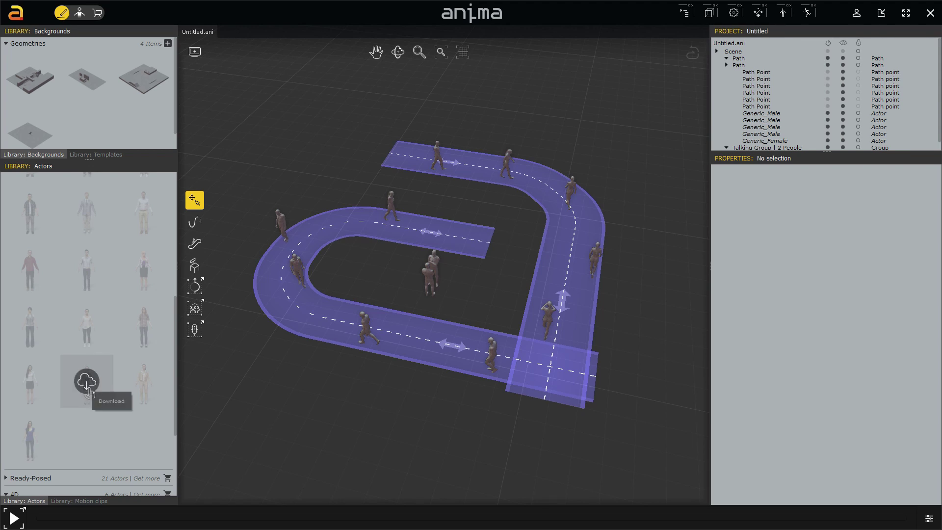
{"action": "mouse_move", "coordinate": [24, 407]}
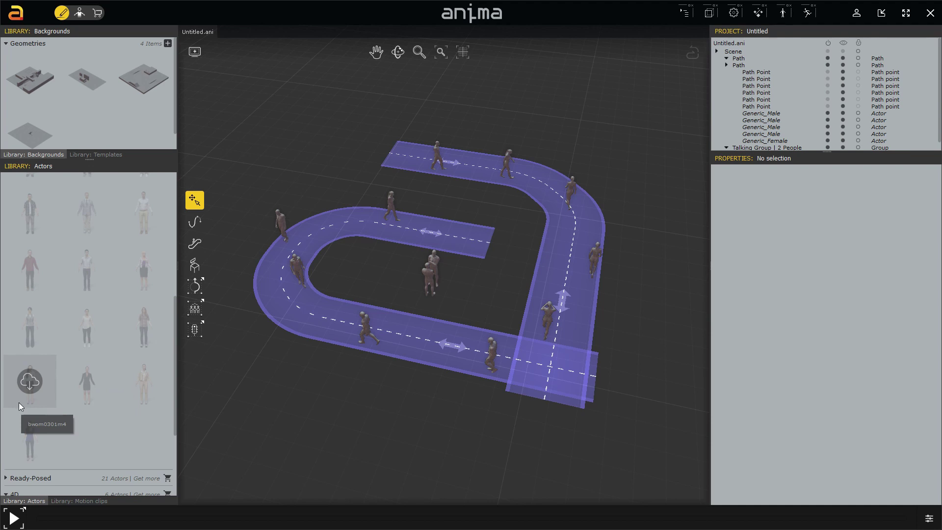
{"action": "left_click", "coordinate": [18, 402]}
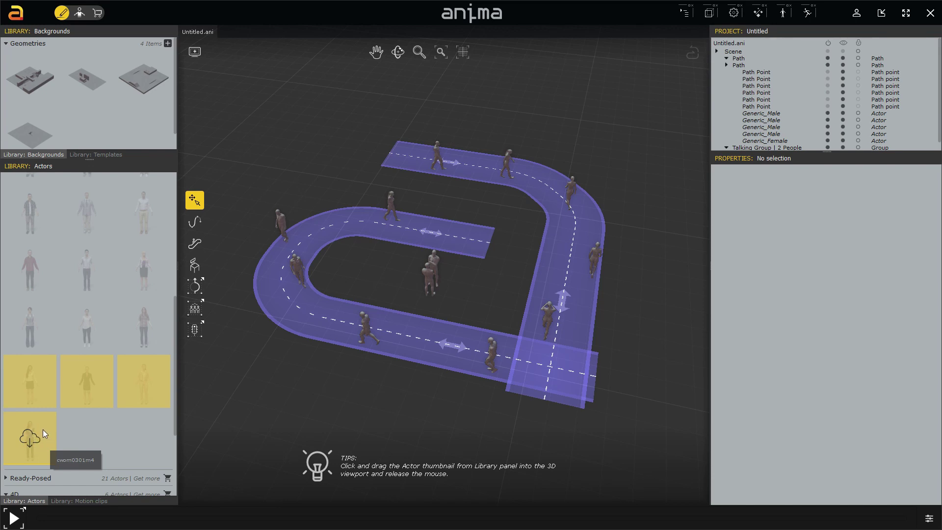
{"action": "left_click", "coordinate": [41, 429]}
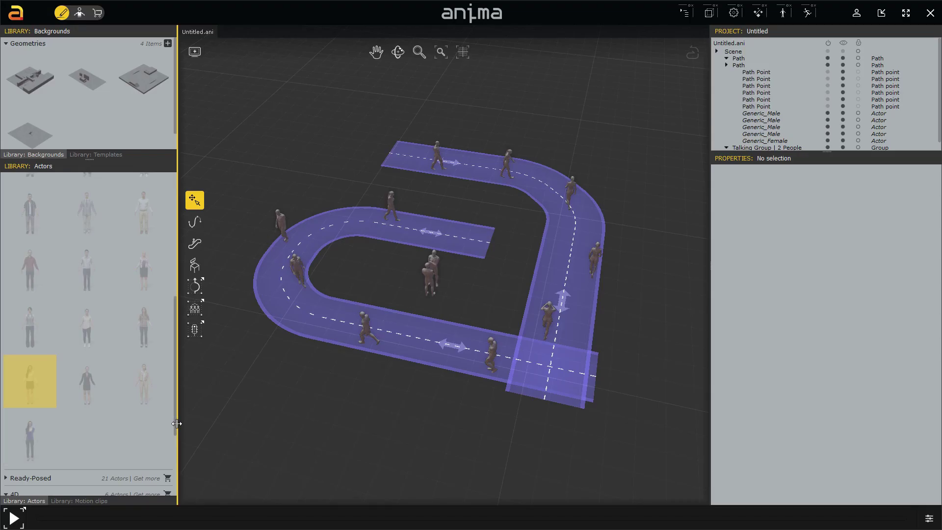
{"action": "left_click_drag", "start_coordinate": [175, 425], "coordinate": [171, 246]}
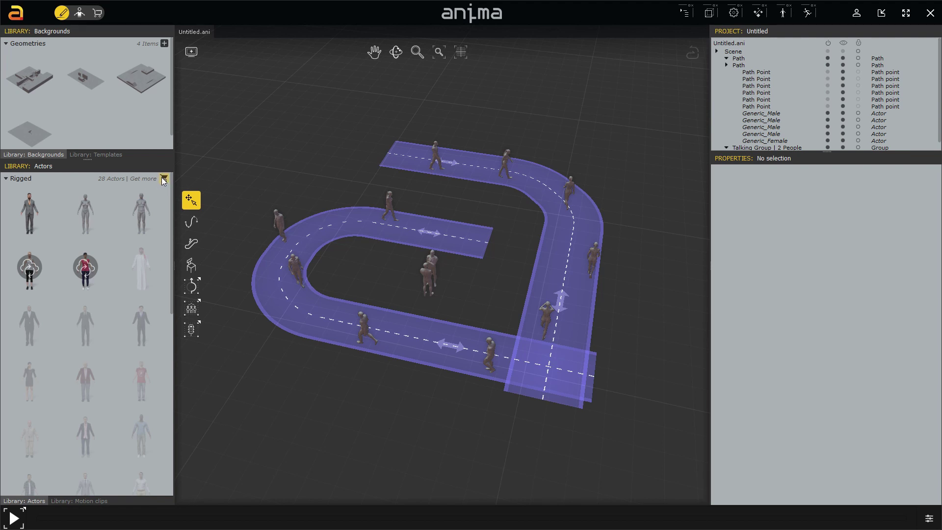
In the online shop, filter to animated 4D people and add the standing coffee figure to the cart.
{"action": "left_click", "coordinate": [97, 13]}
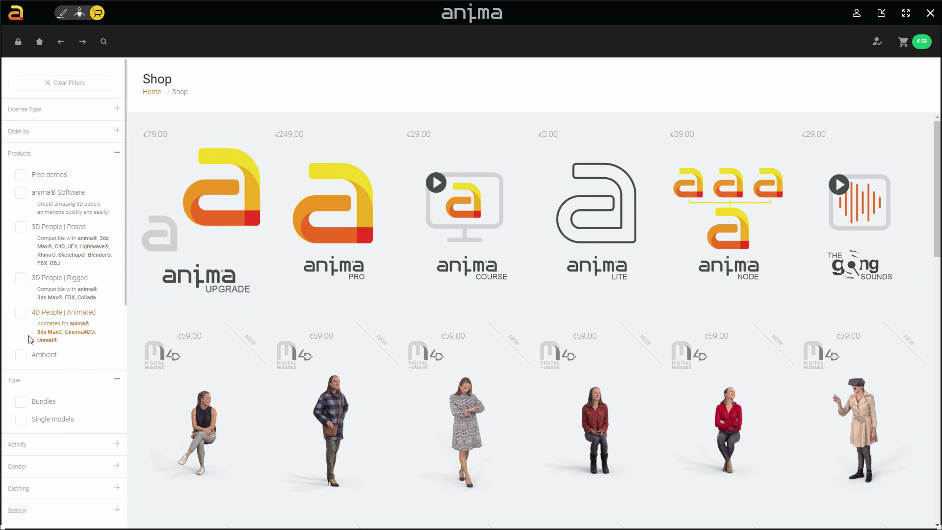
{"action": "left_click", "coordinate": [20, 316]}
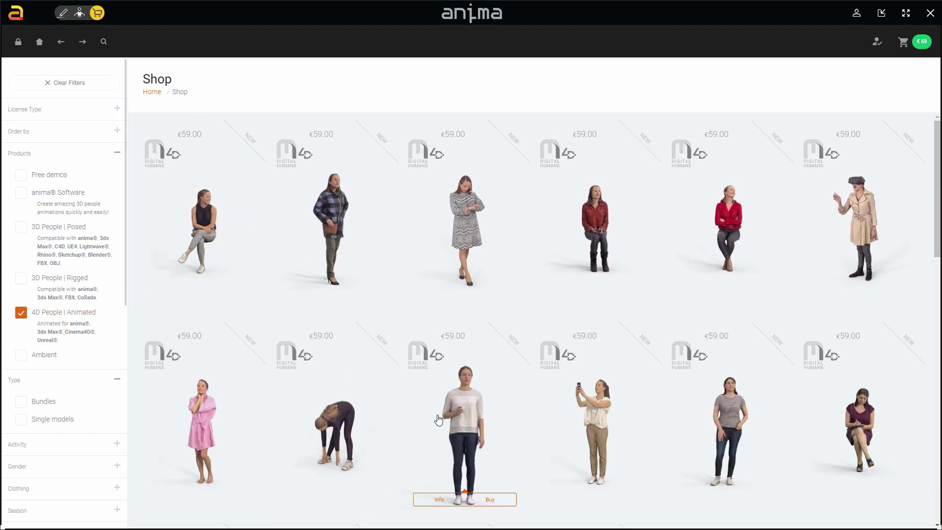
{"action": "left_click", "coordinate": [465, 420]}
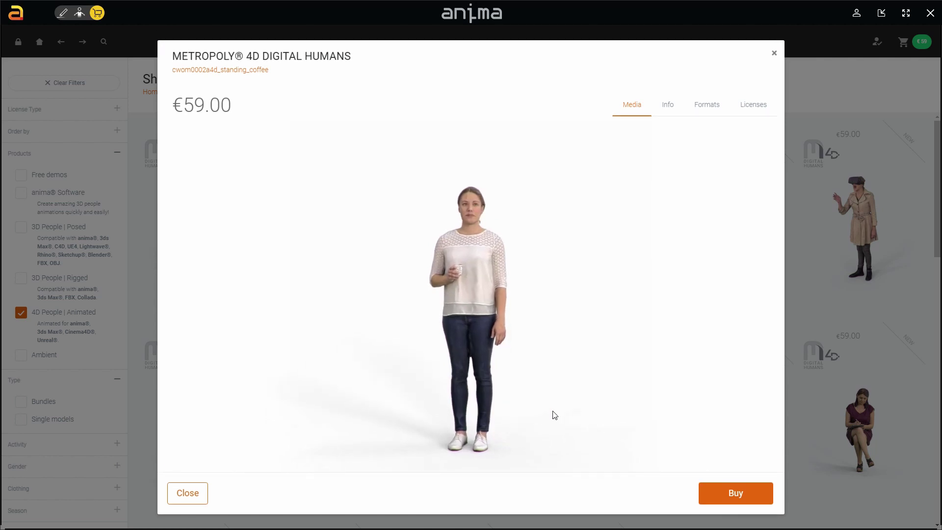
{"action": "left_click", "coordinate": [735, 494]}
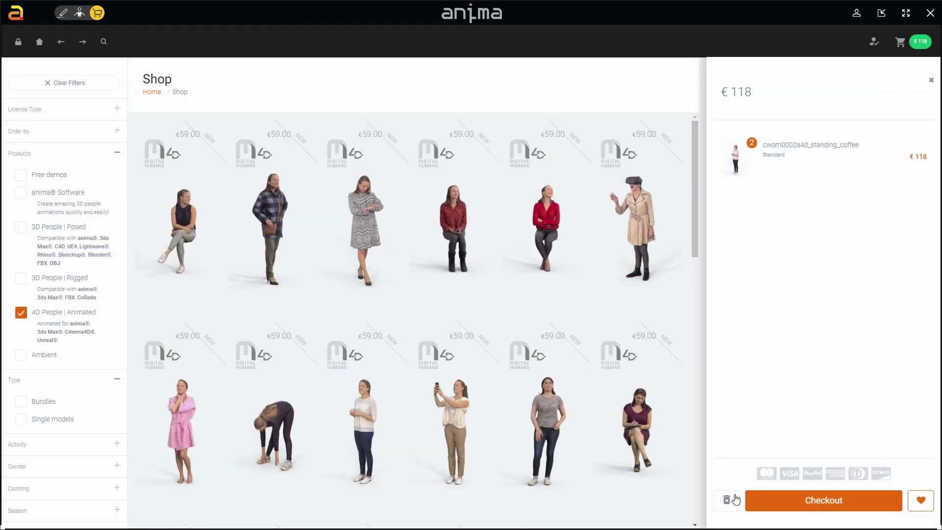
{"action": "mouse_move", "coordinate": [802, 154]}
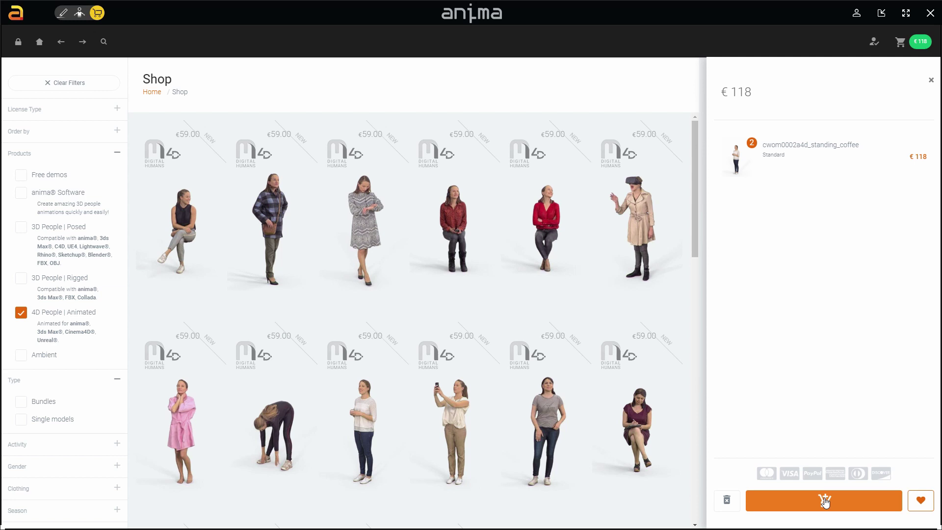
{"action": "left_click", "coordinate": [931, 82]}
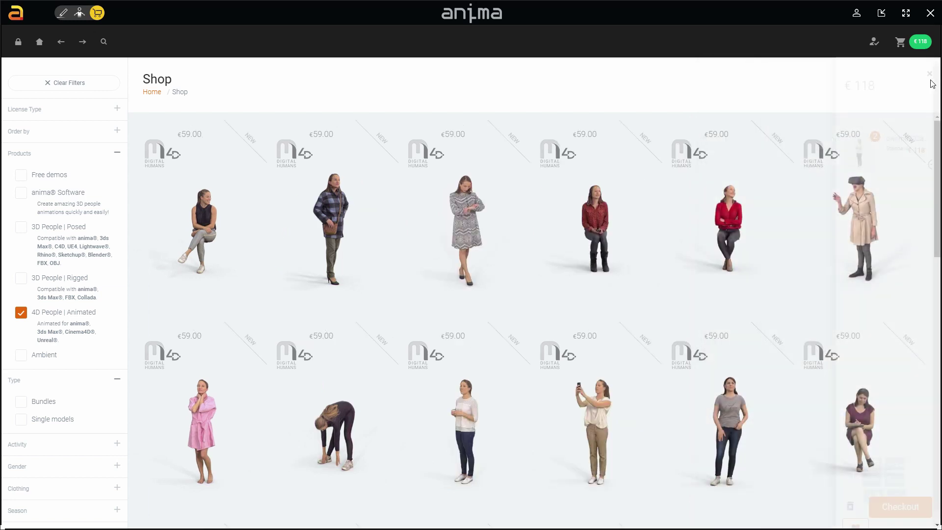
From the account profile, include the Maya 2020 plugin and check the Maya2018\modules path with Anima.mod.
{"action": "left_click", "coordinate": [874, 44]}
{"action": "left_click", "coordinate": [849, 78]}
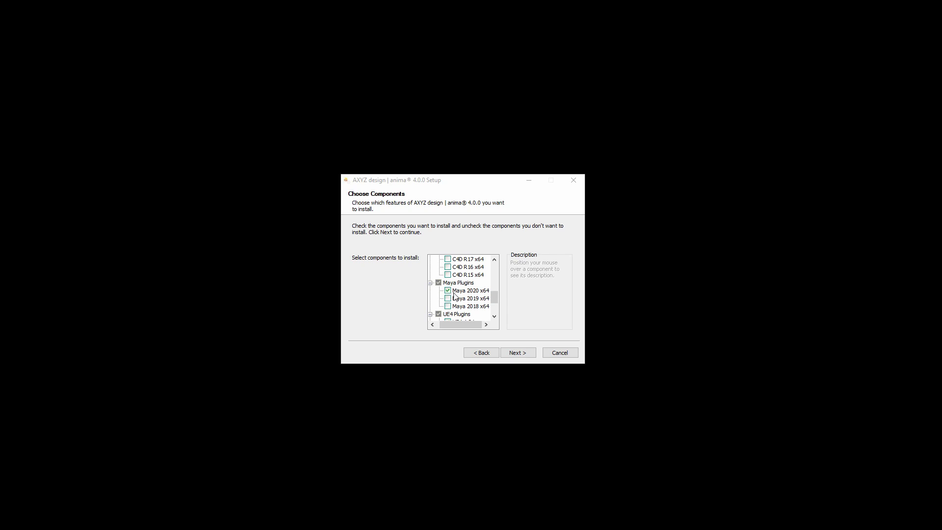
{"action": "left_click", "coordinate": [447, 292]}
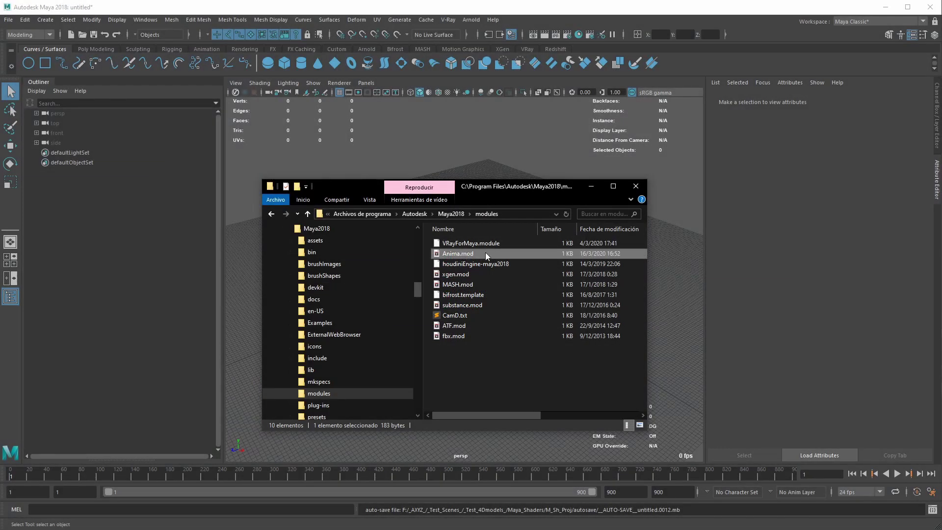
{"action": "left_click", "coordinate": [511, 217]}
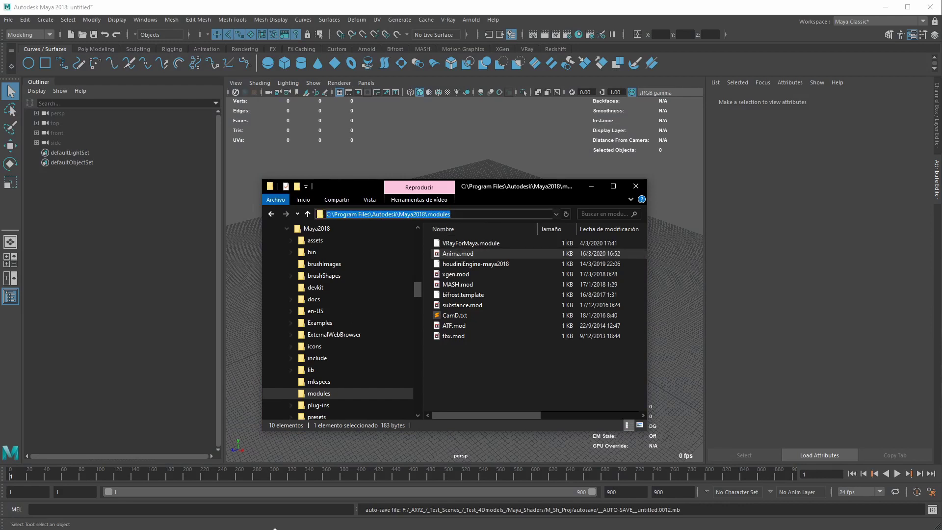
{"action": "left_click", "coordinate": [517, 9]}
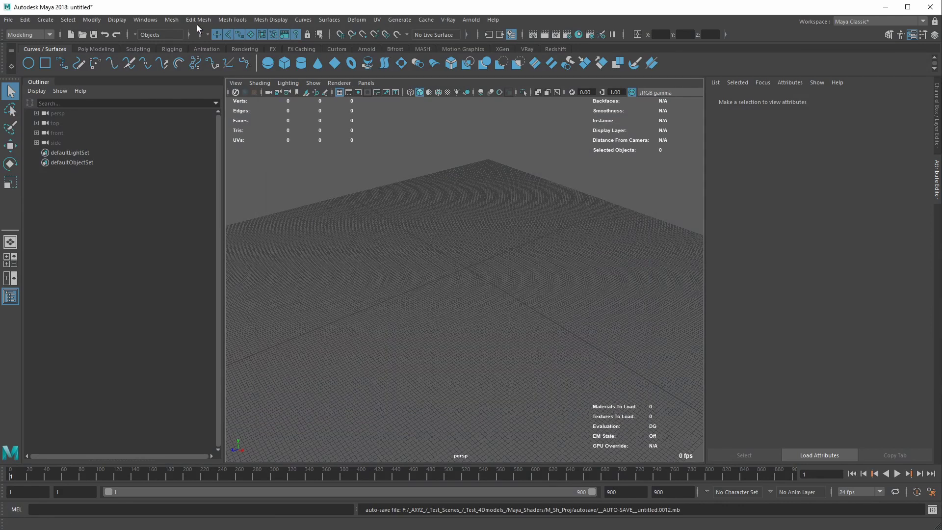
Load AnimaPluginMaya.mll with auto load in the Plug-in Manager and review its info.
{"action": "left_click", "coordinate": [146, 20]}
{"action": "mouse_move", "coordinate": [208, 114]}
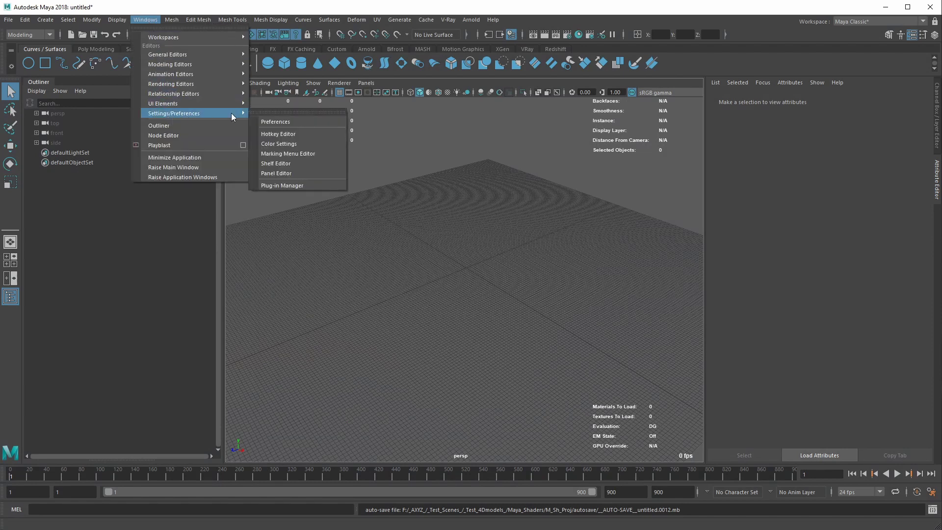
{"action": "left_click", "coordinate": [283, 185]}
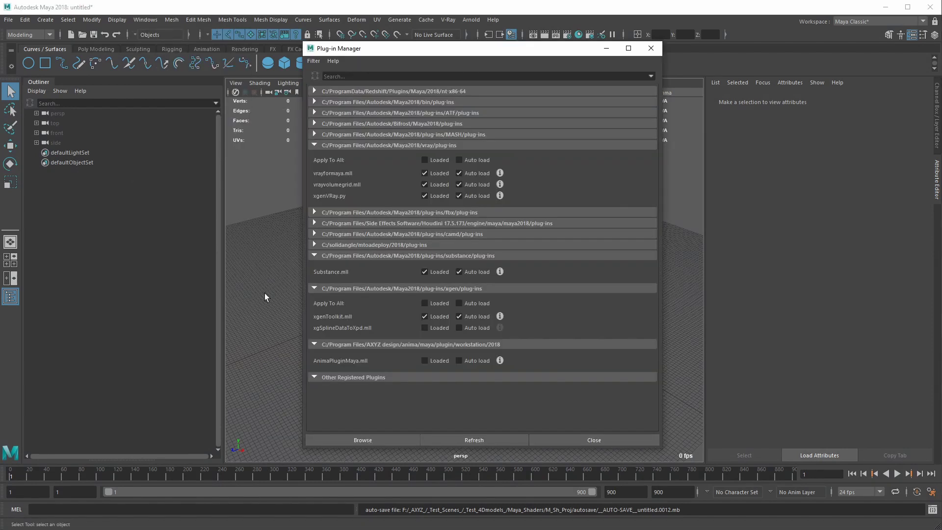
{"action": "left_click", "coordinate": [425, 361]}
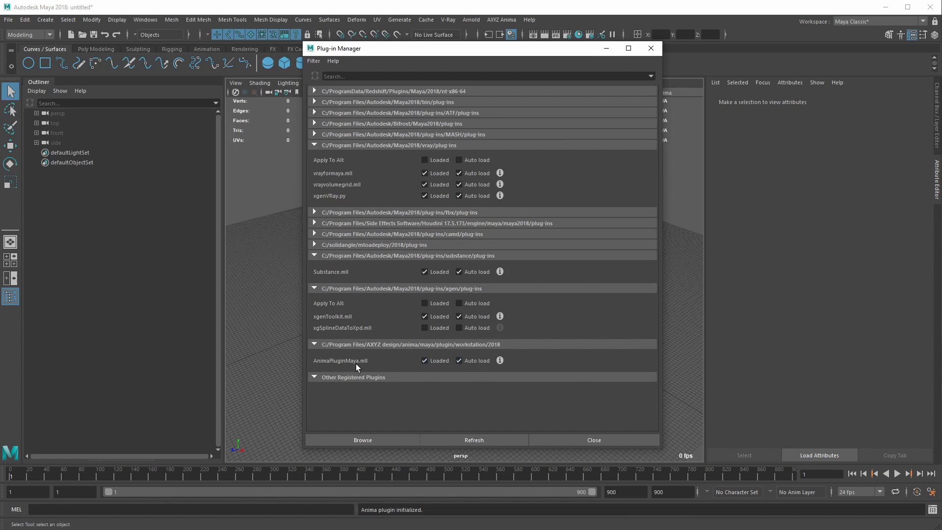
{"action": "left_click", "coordinate": [500, 361]}
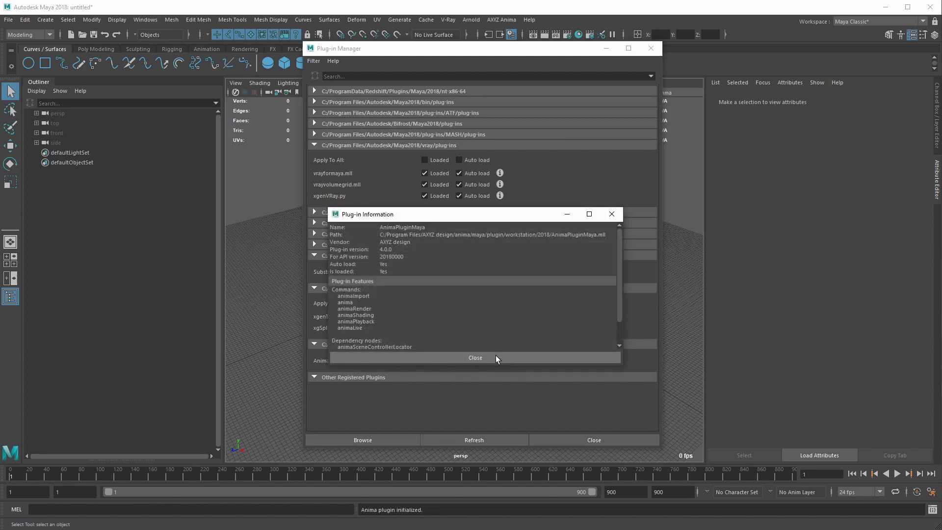
{"action": "left_click", "coordinate": [434, 362]}
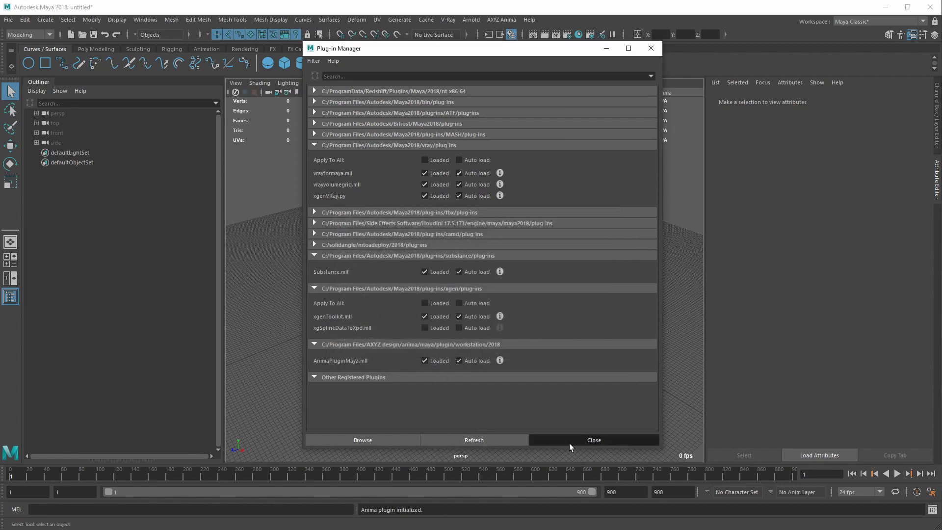
{"action": "left_click", "coordinate": [569, 443]}
Import the 4D_mats_seams.ani scene from 200129_test_anima4D_mats_vray_v01.aniproj into Maya.
{"action": "left_click", "coordinate": [500, 20]}
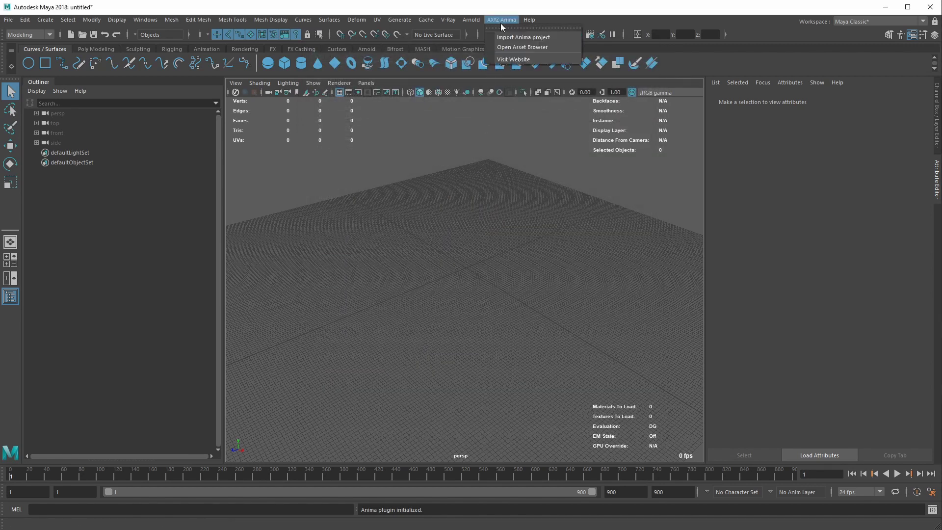
{"action": "left_click", "coordinate": [508, 37]}
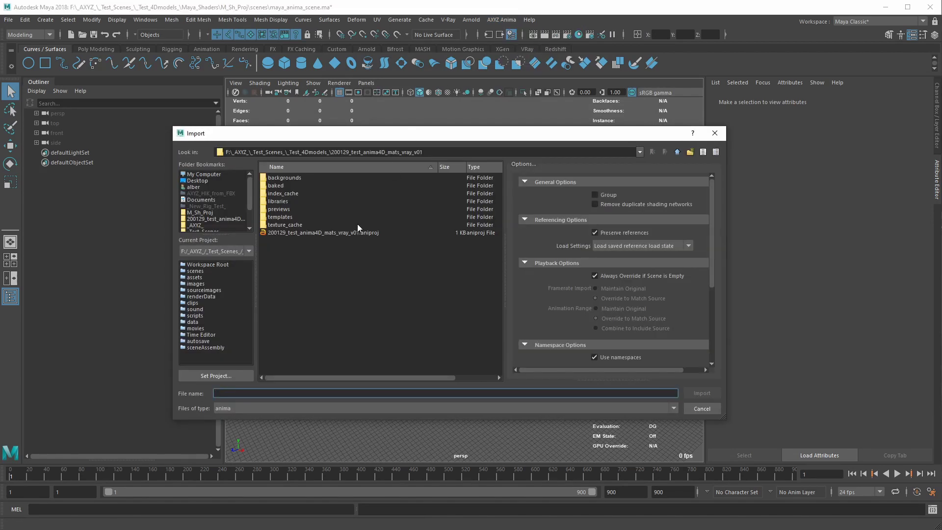
{"action": "double_click", "coordinate": [313, 232]}
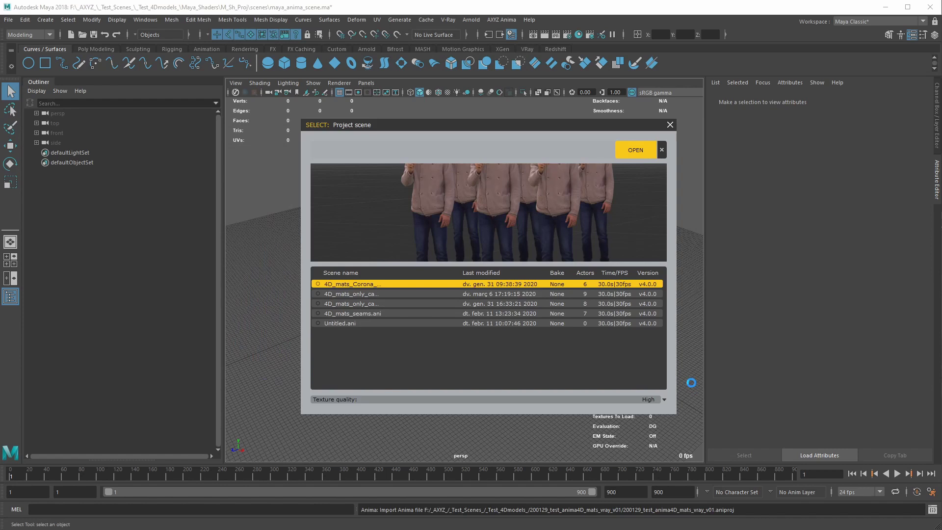
{"action": "left_click", "coordinate": [359, 294]}
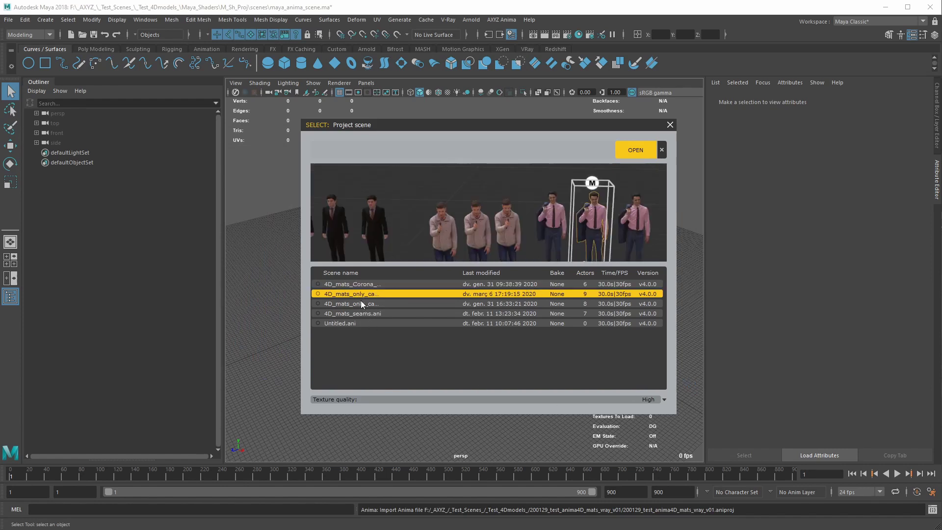
{"action": "left_click", "coordinate": [362, 303]}
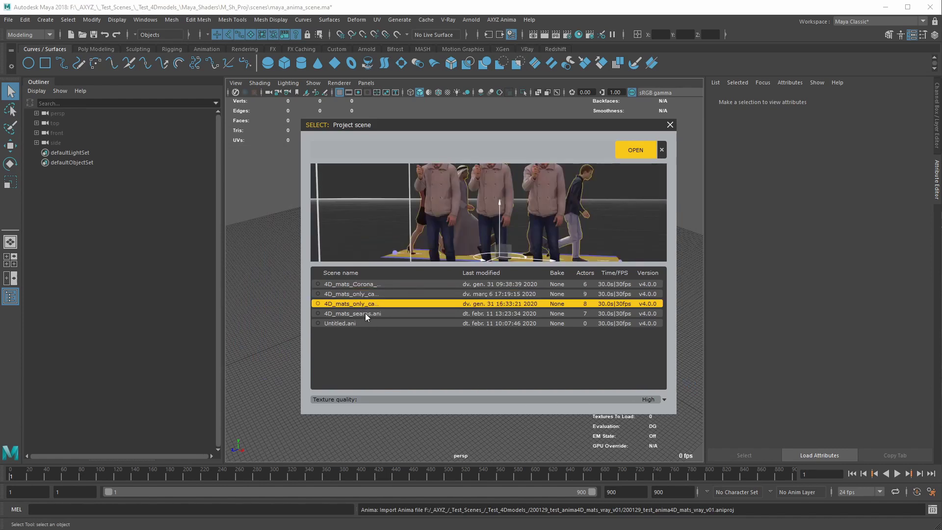
{"action": "left_click", "coordinate": [365, 314]}
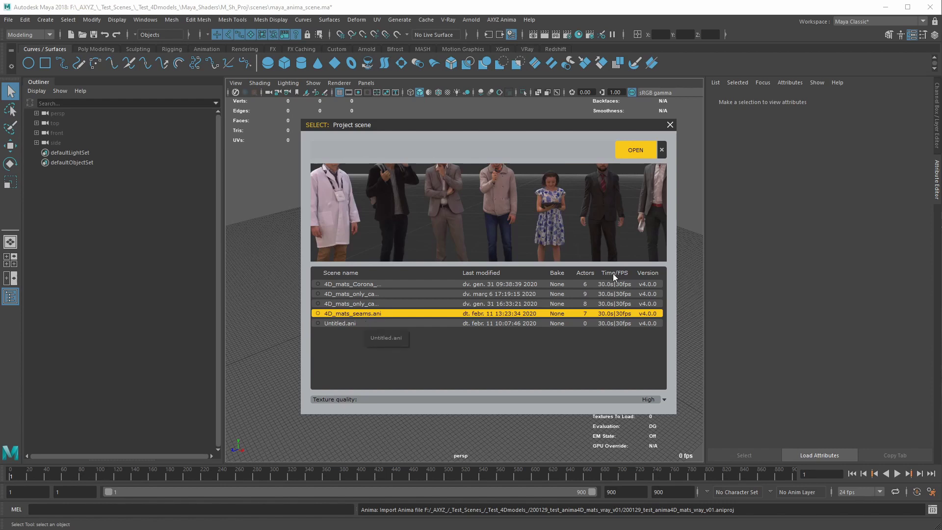
{"action": "left_click", "coordinate": [636, 152]}
{"action": "left_click", "coordinate": [484, 290]}
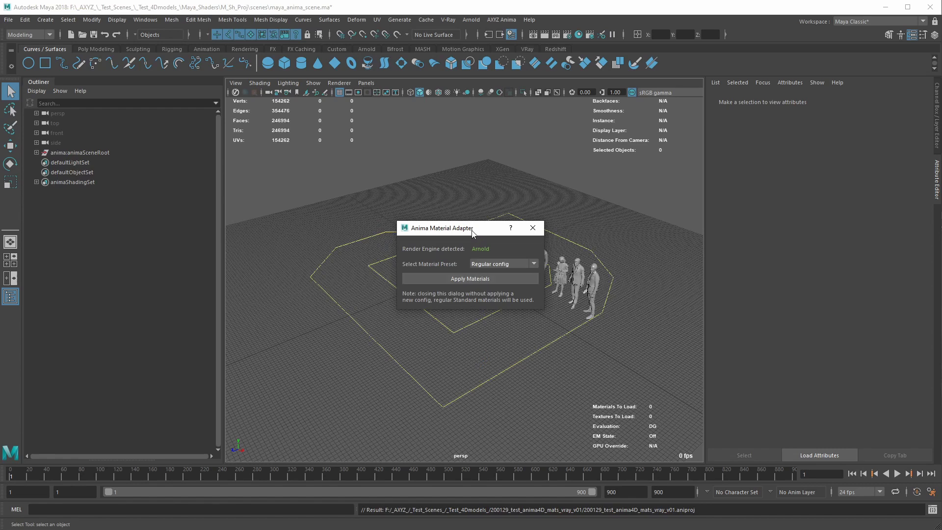
Apply Regular config Arnold materials to the people, then isolate one imported man in the viewport.
{"action": "left_click_drag", "start_coordinate": [475, 234], "coordinate": [316, 232]}
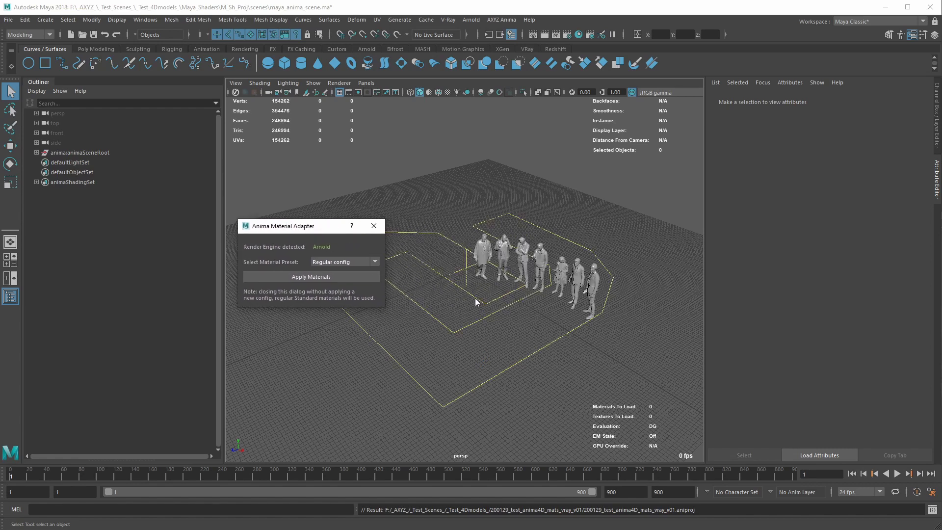
{"action": "left_click", "coordinate": [319, 277]}
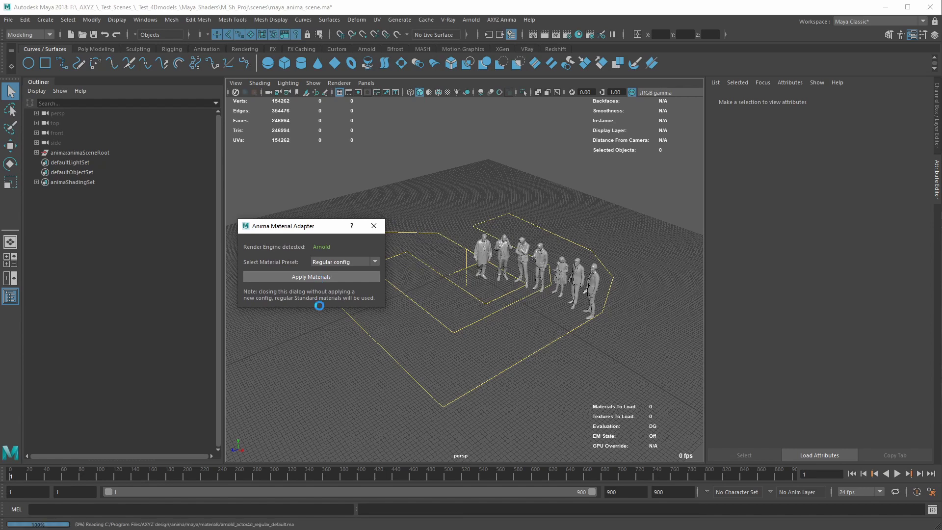
{"action": "scroll", "coordinate": [469, 289], "scroll_direction": "up", "scroll_amount": 5}
{"action": "left_click", "coordinate": [468, 288]}
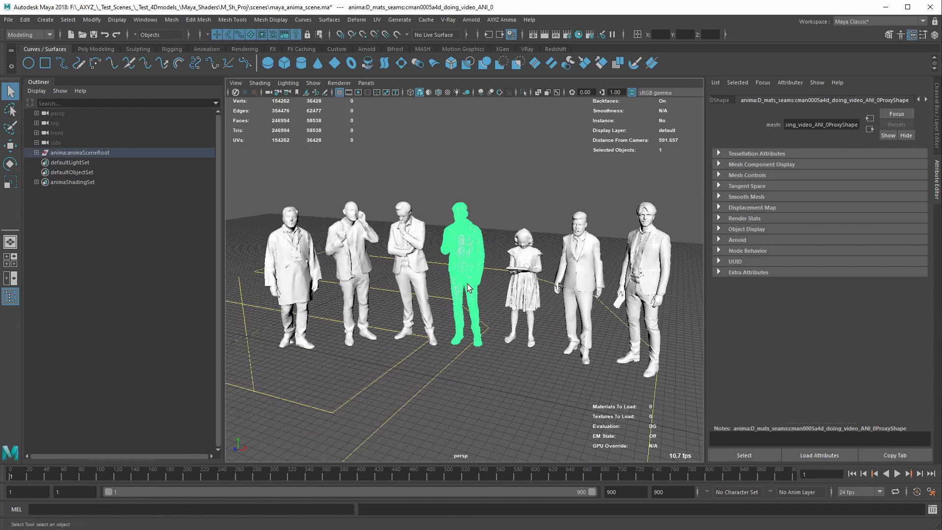
{"action": "left_click", "coordinate": [448, 93]}
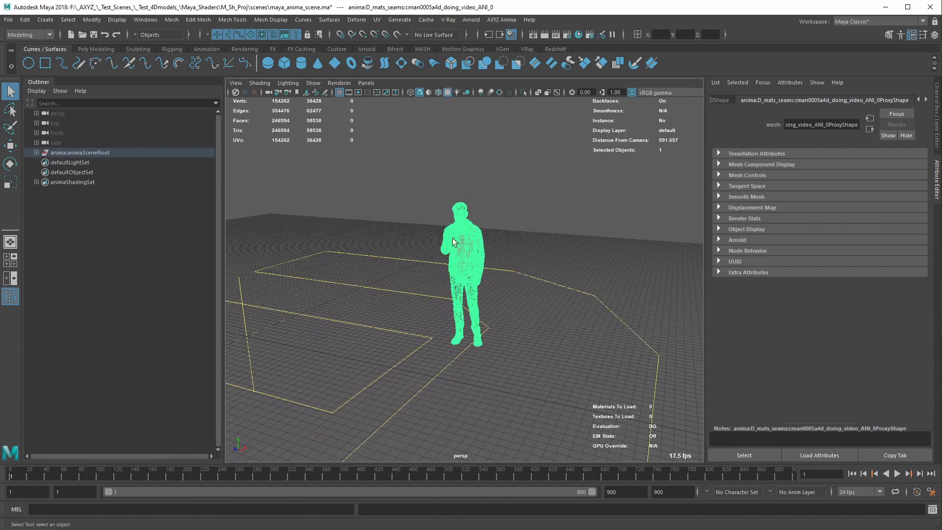